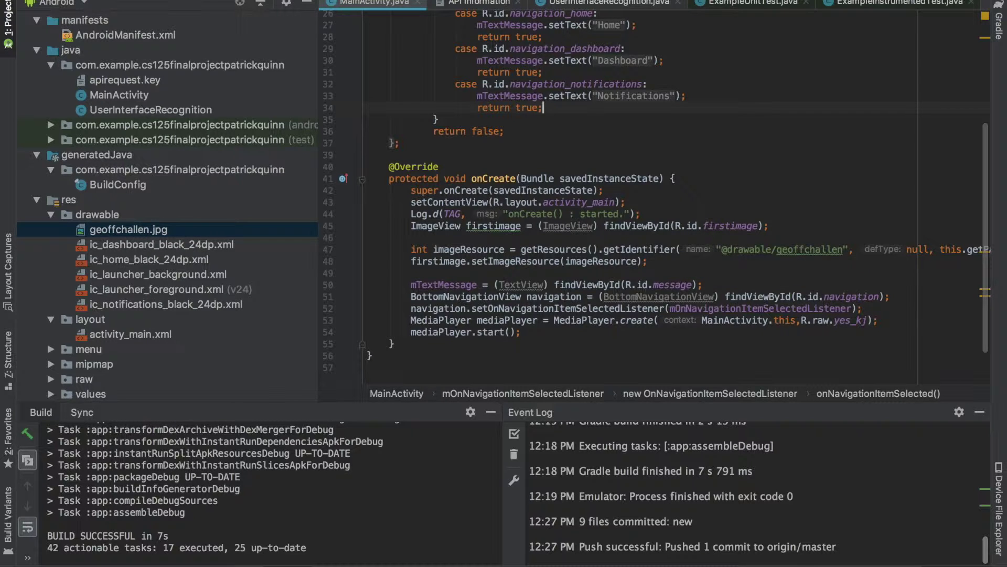
# Start running the app with Ctrl+R, targeting the Nexus 6P First Project virtual device.
pyautogui.hotkey('ctrl', 'r')
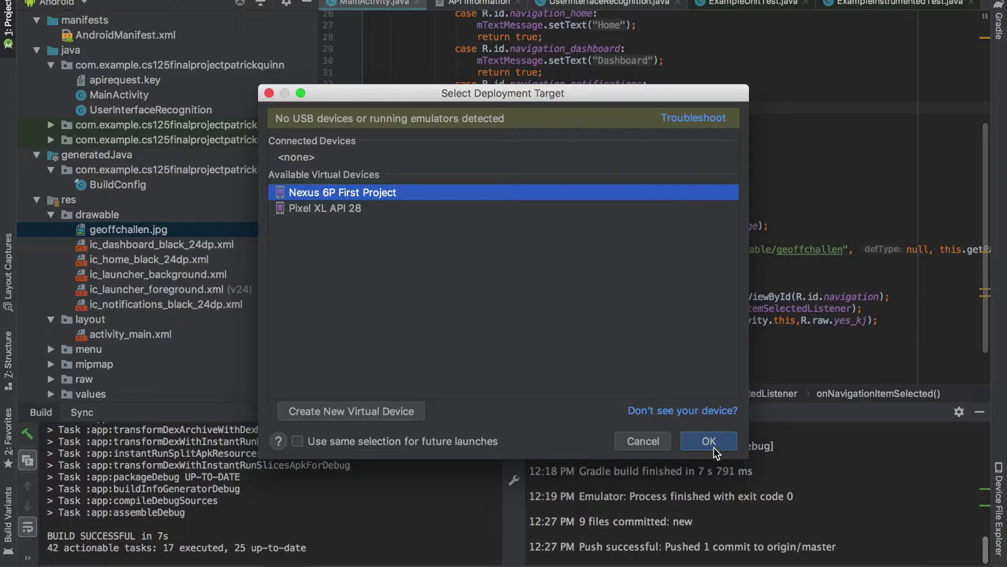
# Run the app on Nexus 6P First Project, then turn off its screen and raise the volume.
pyautogui.click(713, 444)
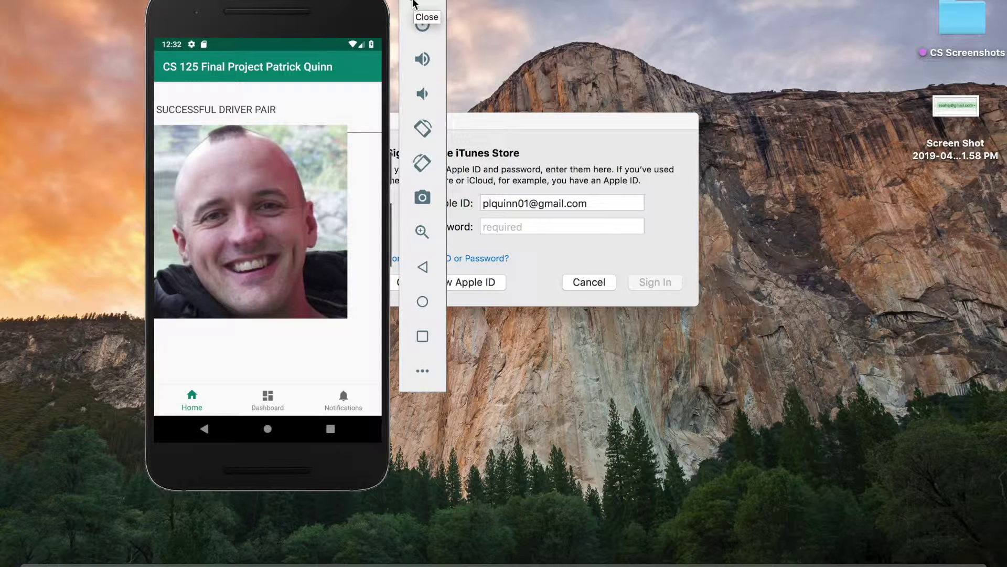
pyautogui.click(414, 4)
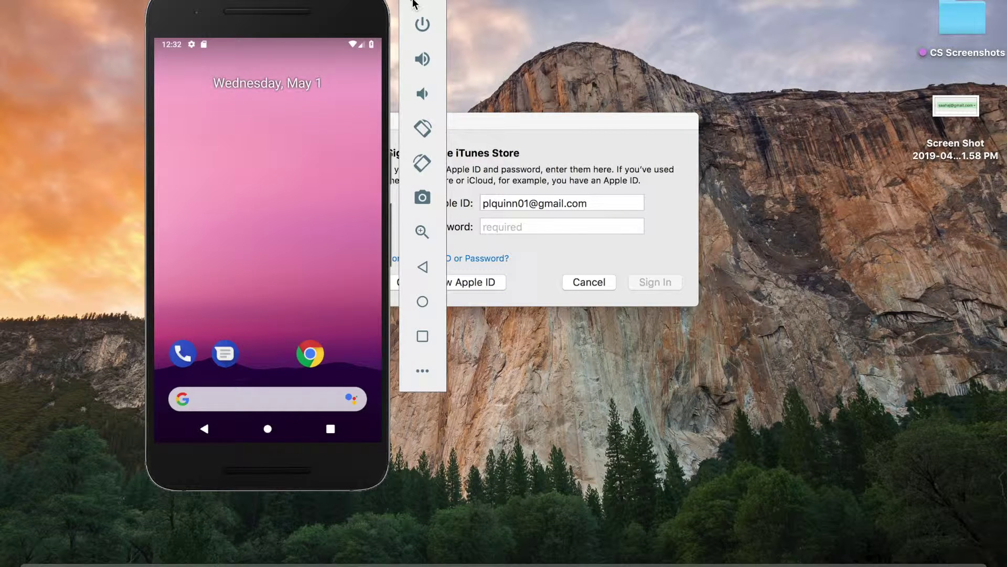
pyautogui.press('XF86AudioRaiseVolume')
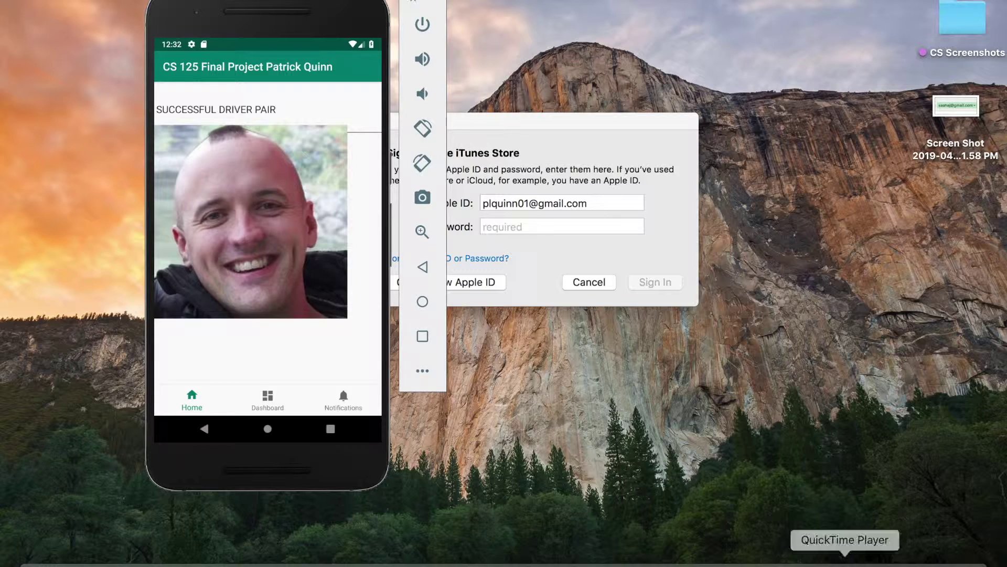
# Review the onCreate lines from mTextMessage to mediaPlayer.start without editing, then return to the emulator.
pyautogui.click(790, 560)
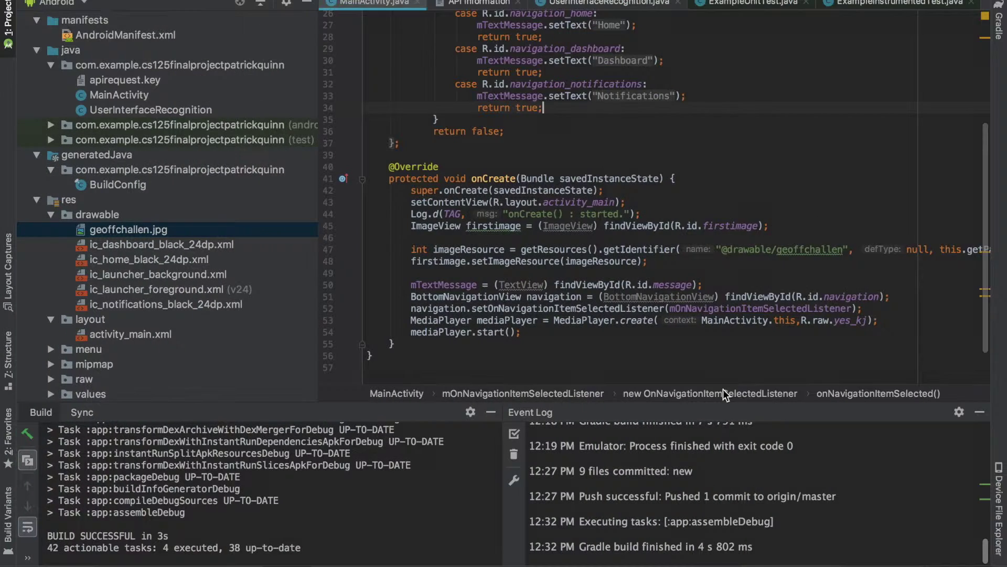
pyautogui.scroll(-3, 605, 315)
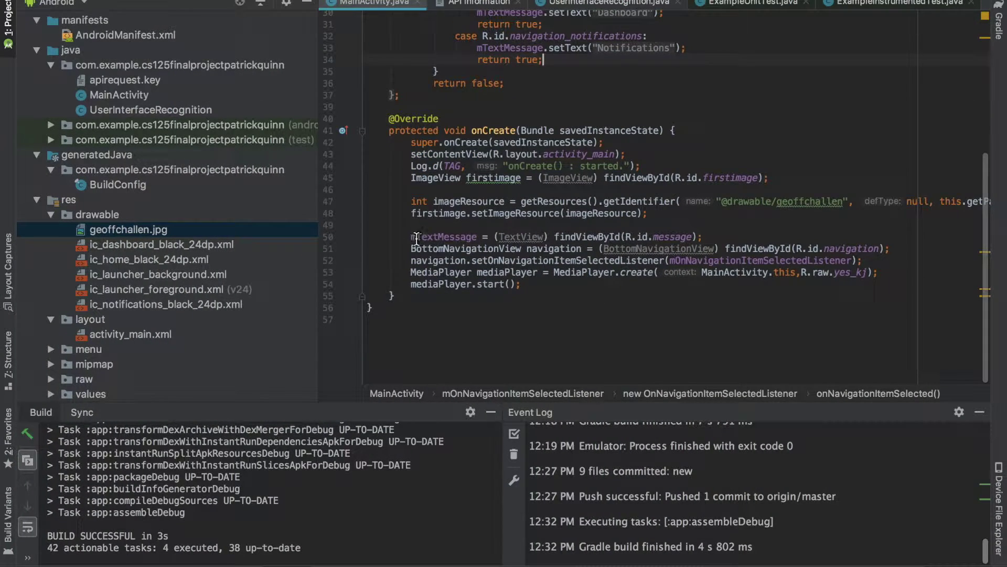
pyautogui.moveTo(412, 236); pyautogui.dragTo(524, 284)
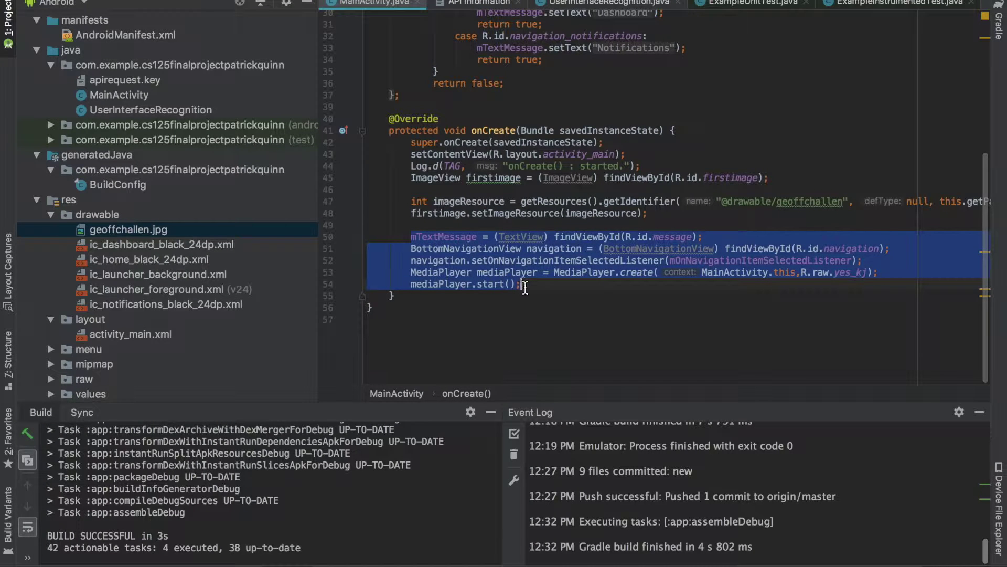
pyautogui.click(636, 324)
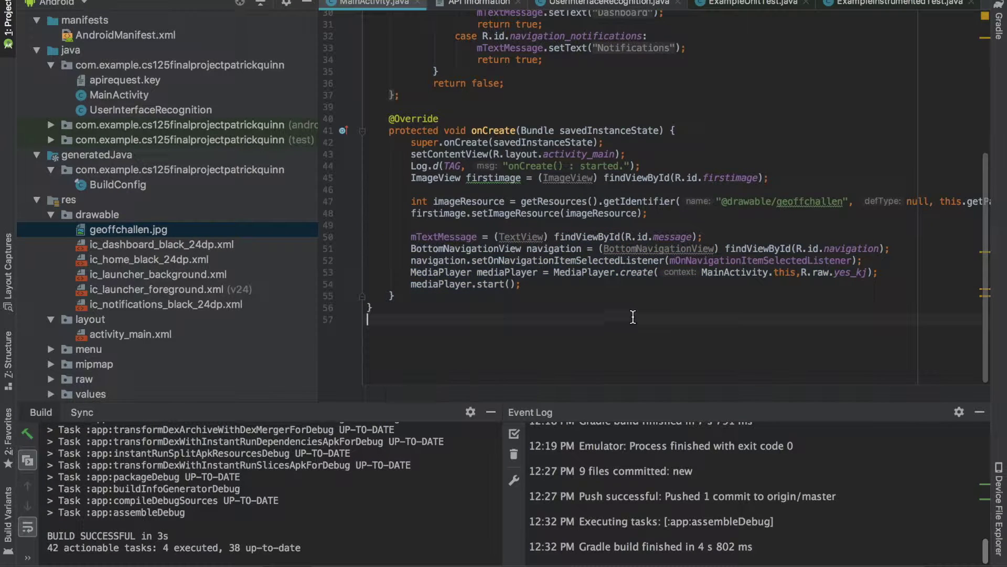
pyautogui.click(655, 220)
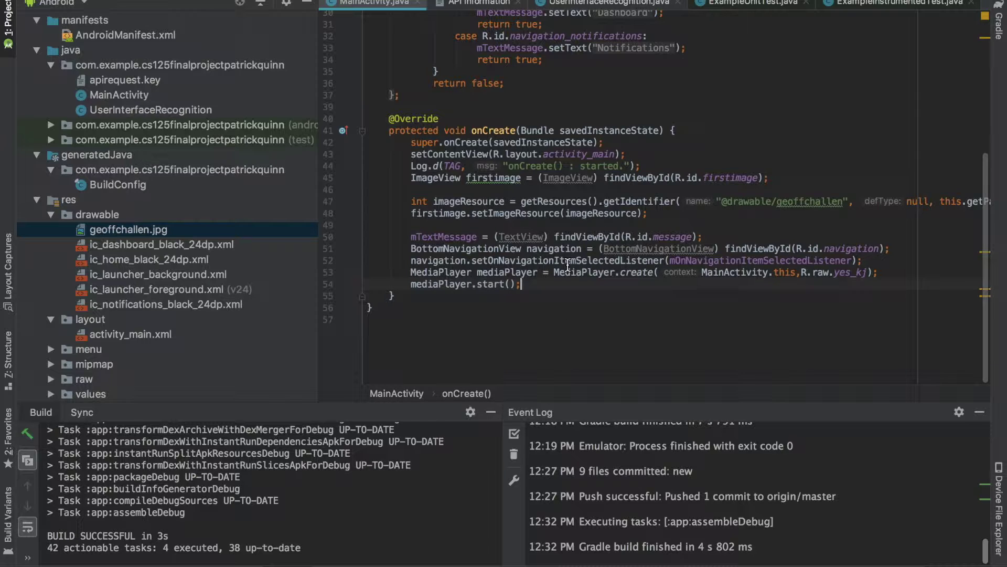
pyautogui.moveTo(873, 561)
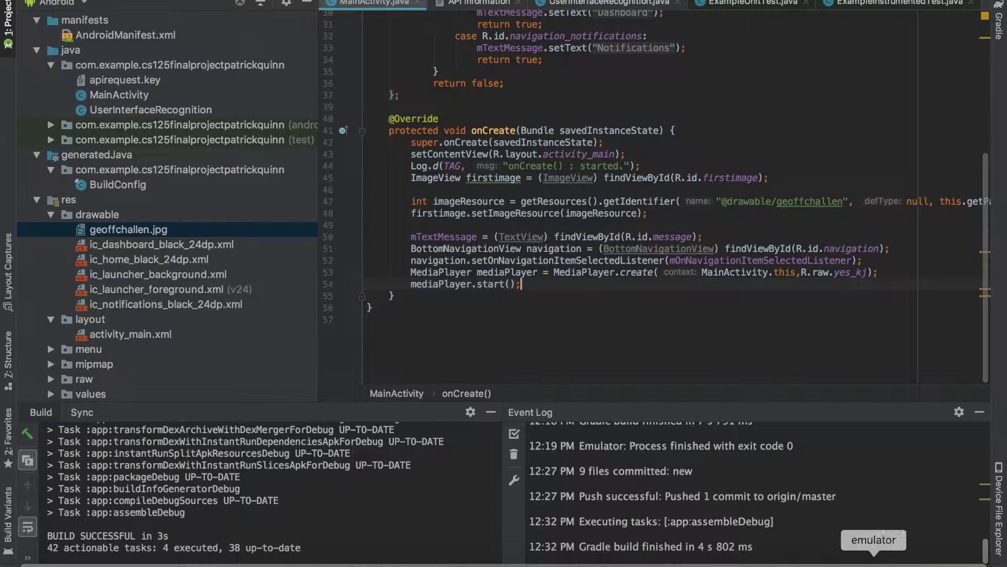
pyautogui.click(874, 559)
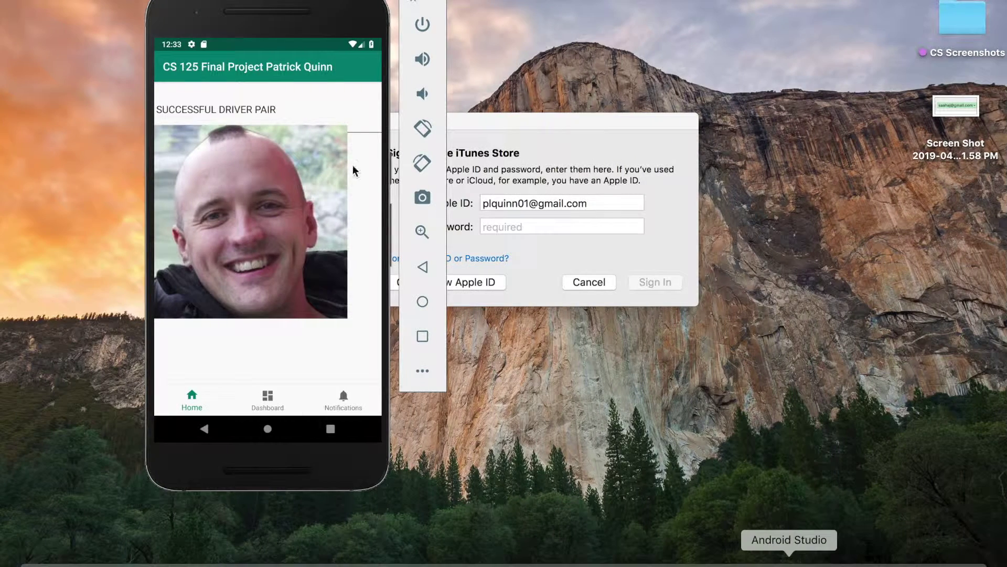